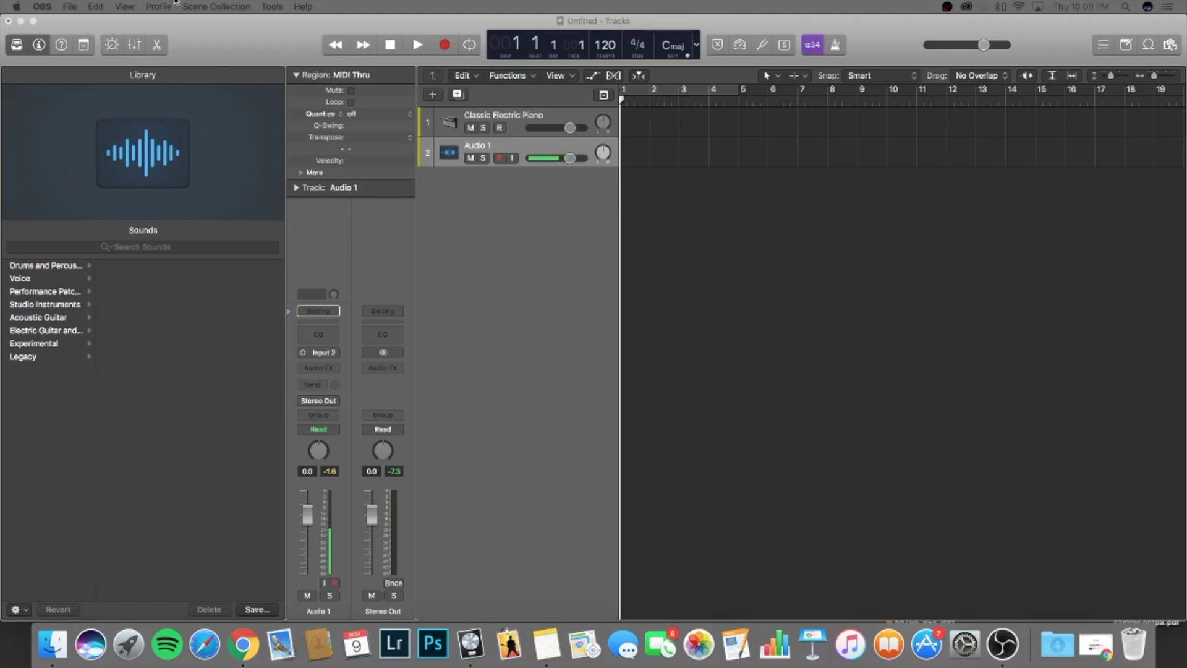
# Bring the Logic Pro X window with the two-track project to the front.
pyautogui.click(254, 43)
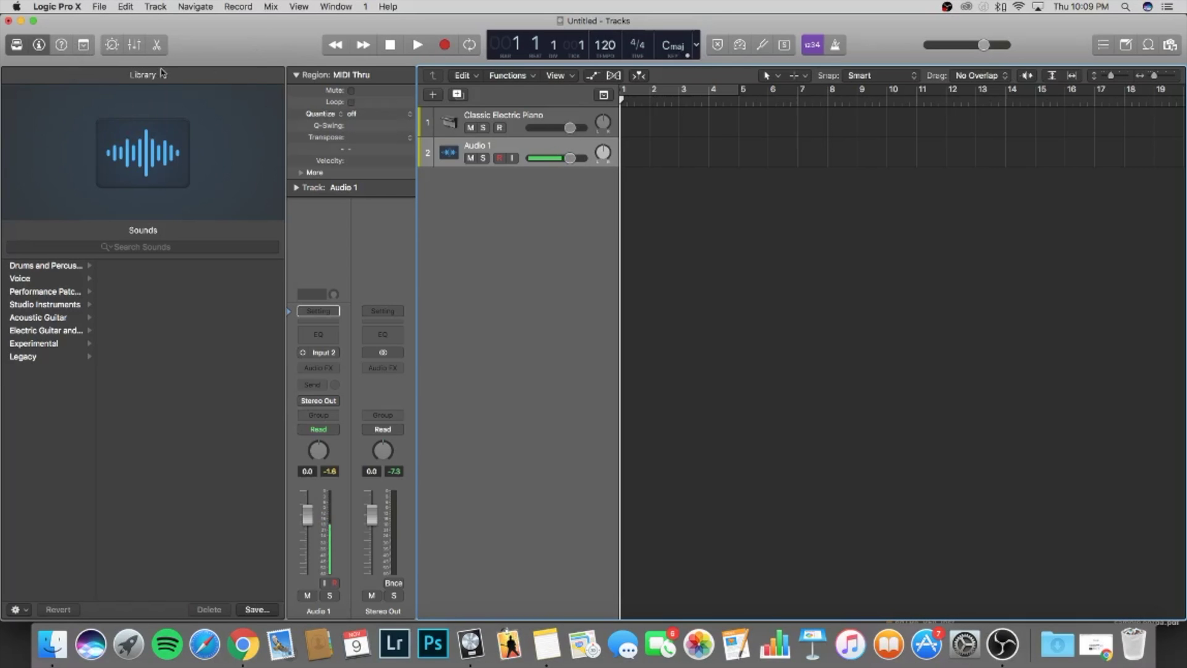
# Open Control Surfaces > Setup from the Logic Pro X menu.
pyautogui.click(66, 10)
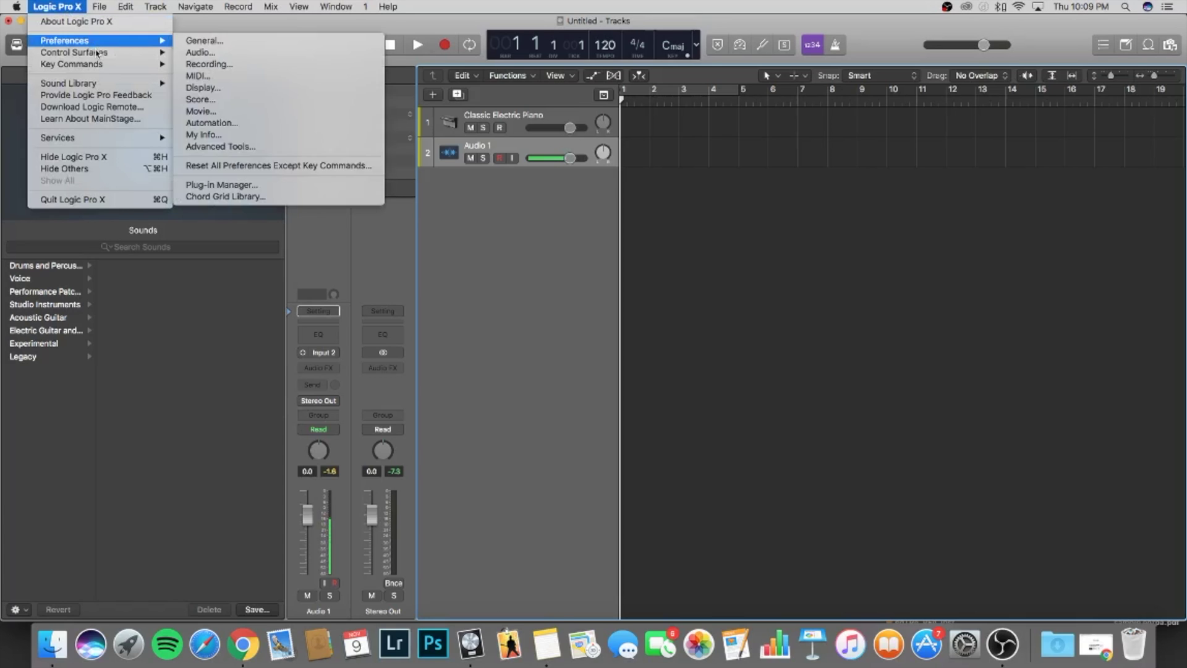
pyautogui.moveTo(96, 54)
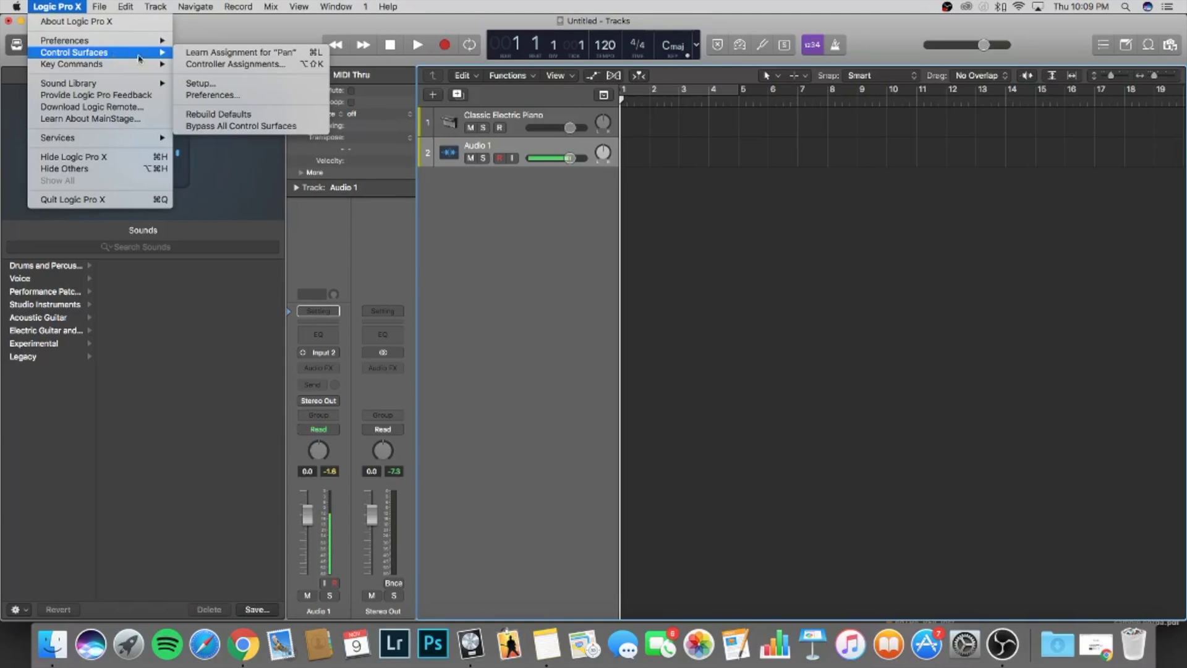
pyautogui.click(241, 85)
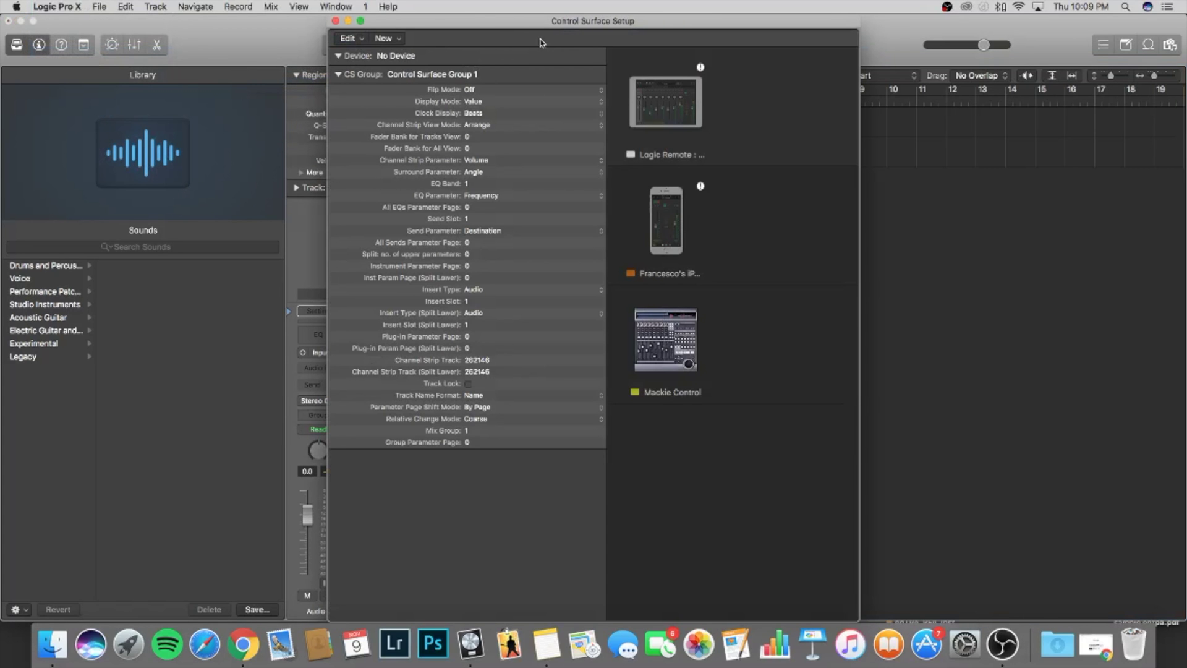
# Reposition the setup window and show the existing Mackie Control's port settings.
pyautogui.moveTo(586, 21); pyautogui.dragTo(513, 4)
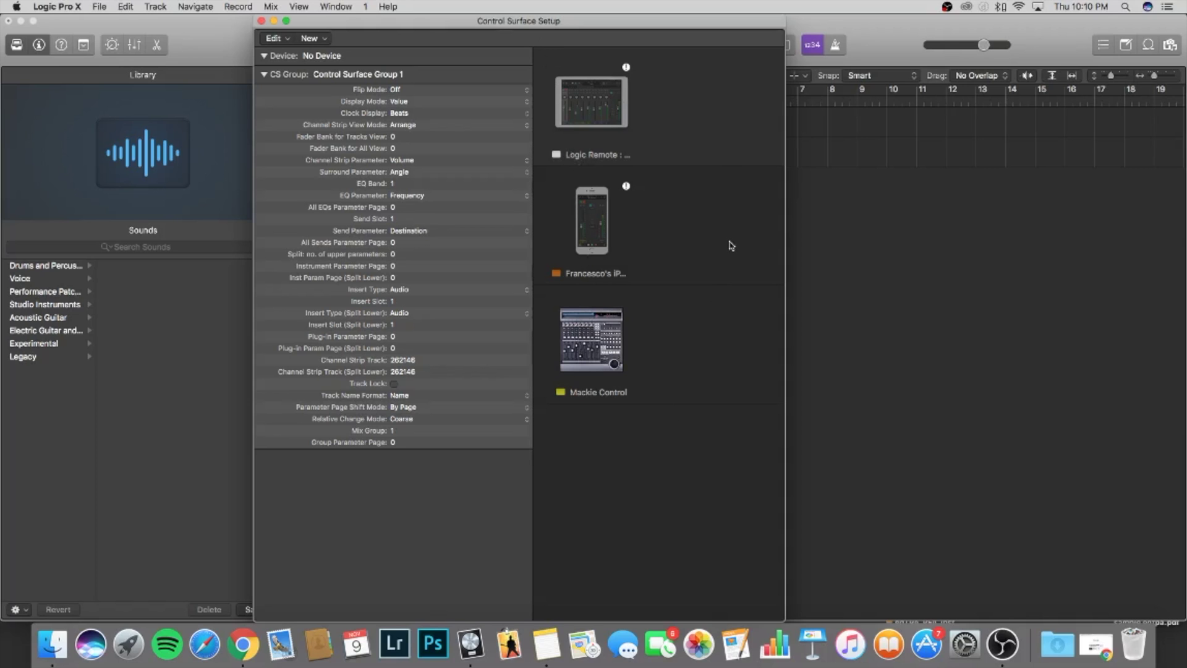
pyautogui.moveTo(565, 21); pyautogui.dragTo(675, 21)
pyautogui.click(694, 344)
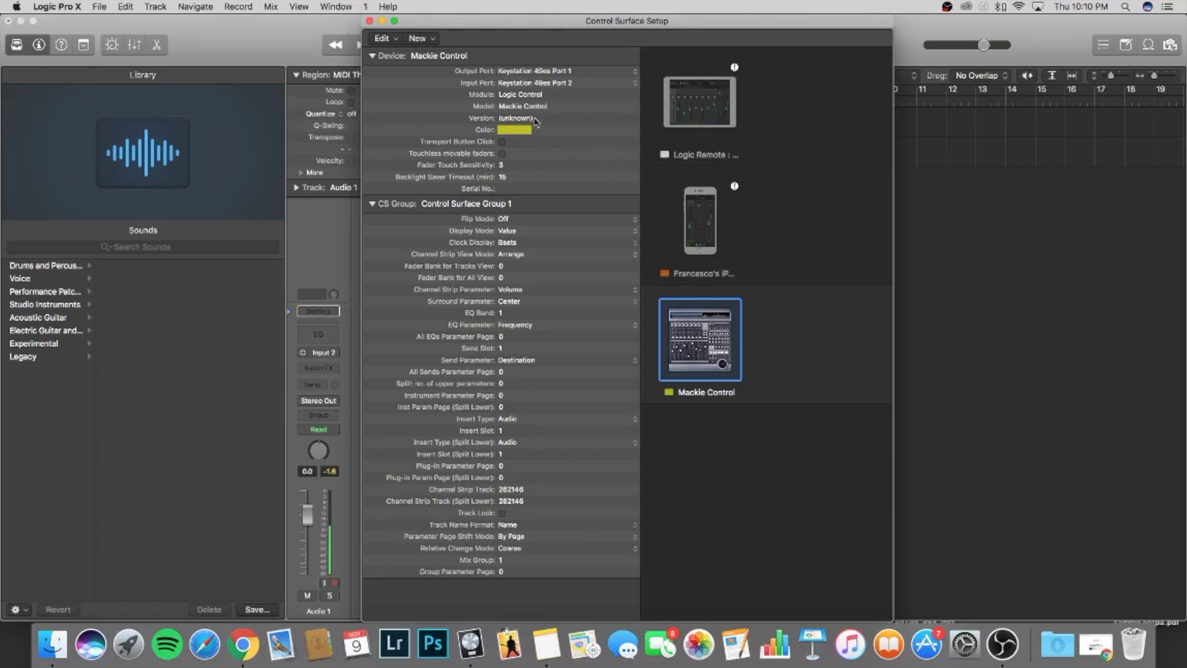
pyautogui.click(433, 39)
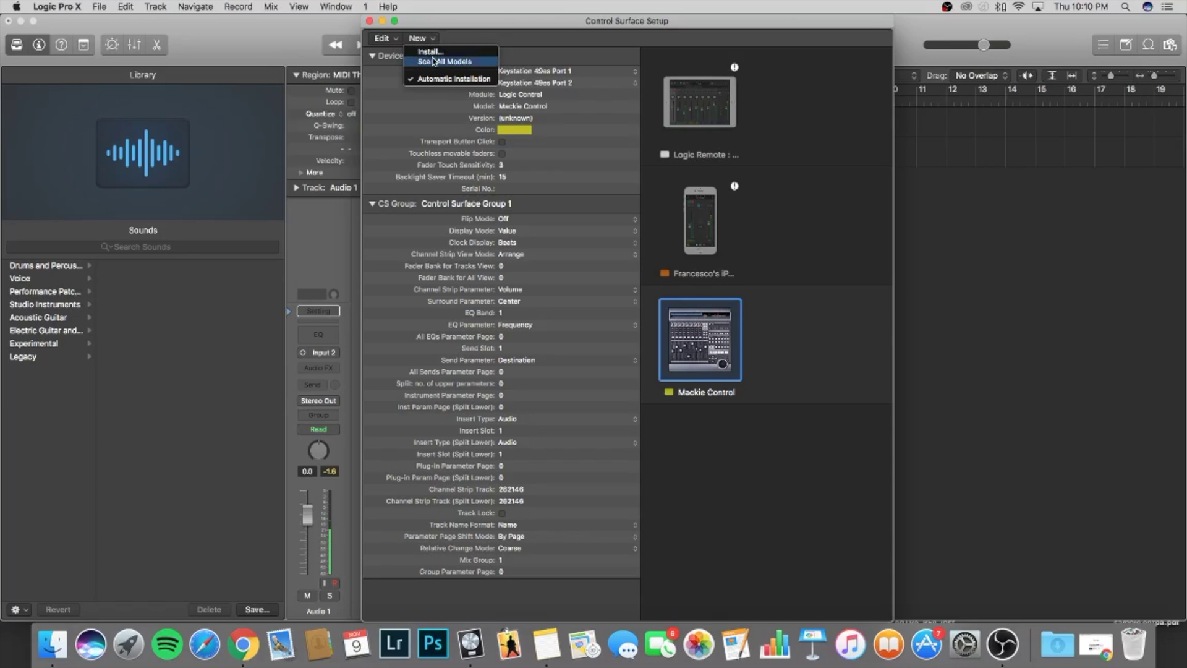
# From the install list, choose the Mackie Designs Mackie Control model and add it.
pyautogui.click(434, 52)
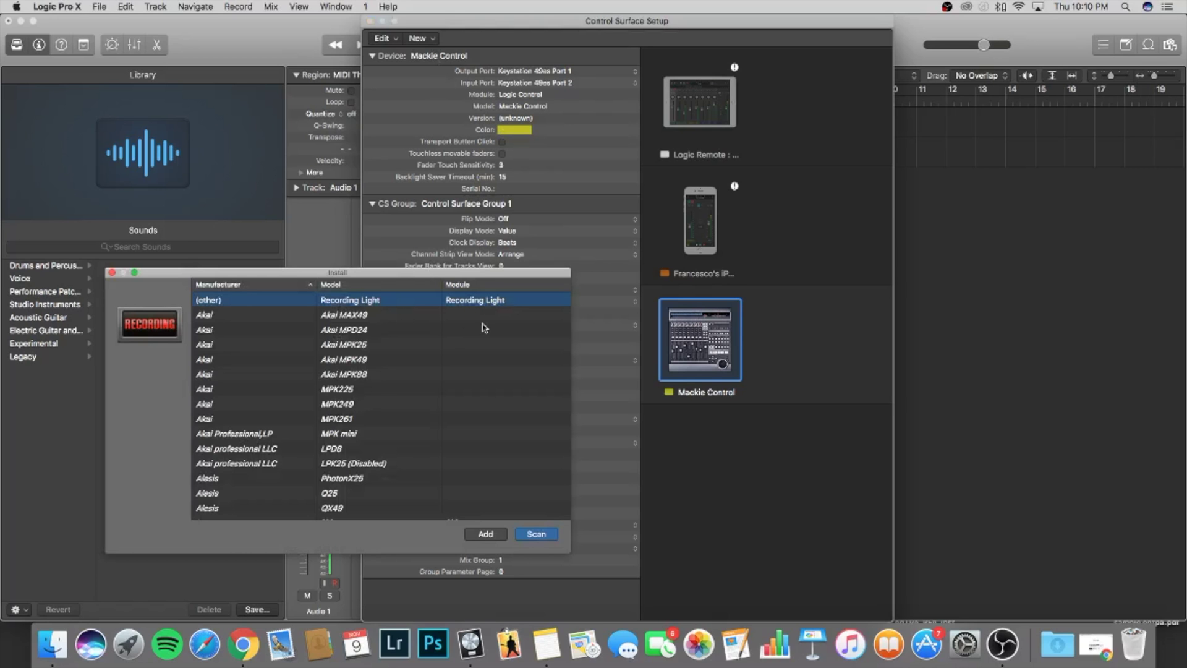
pyautogui.scroll(-10, 321, 403)
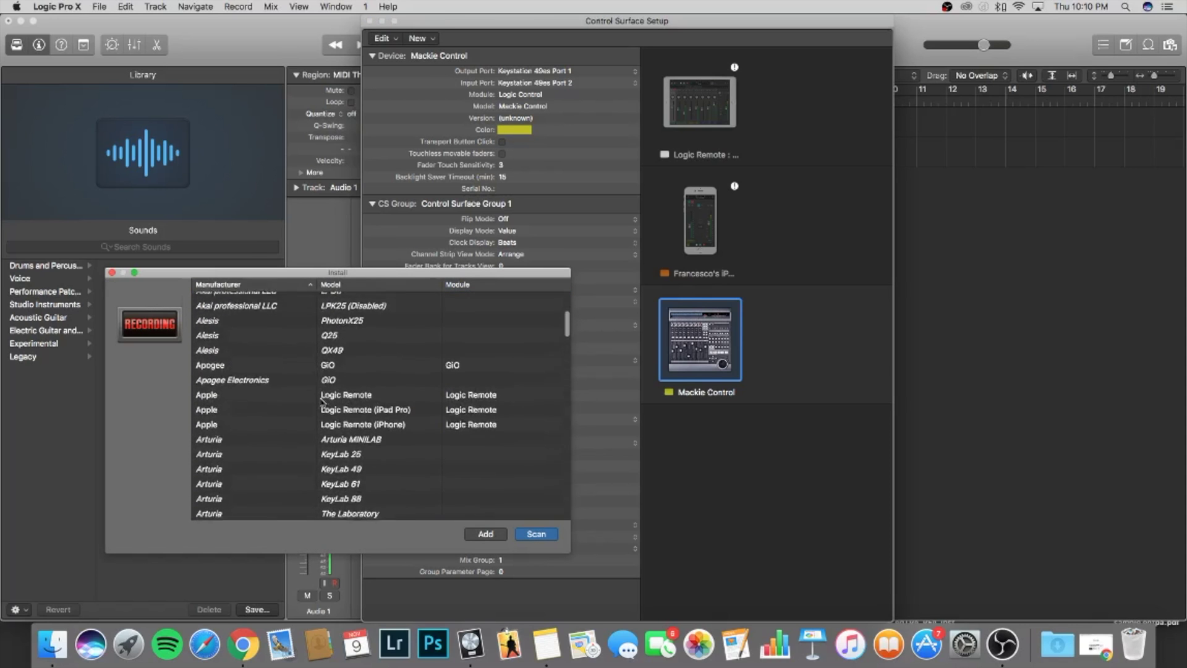
pyautogui.scroll(-15, 322, 403)
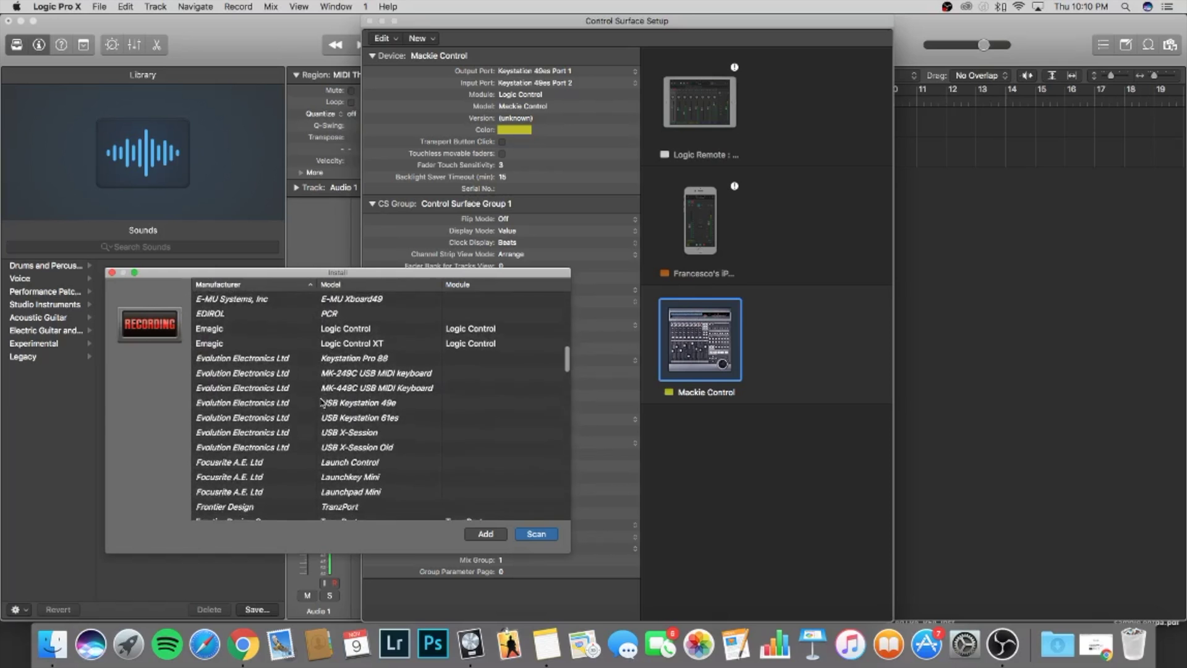
pyautogui.scroll(-15, 321, 403)
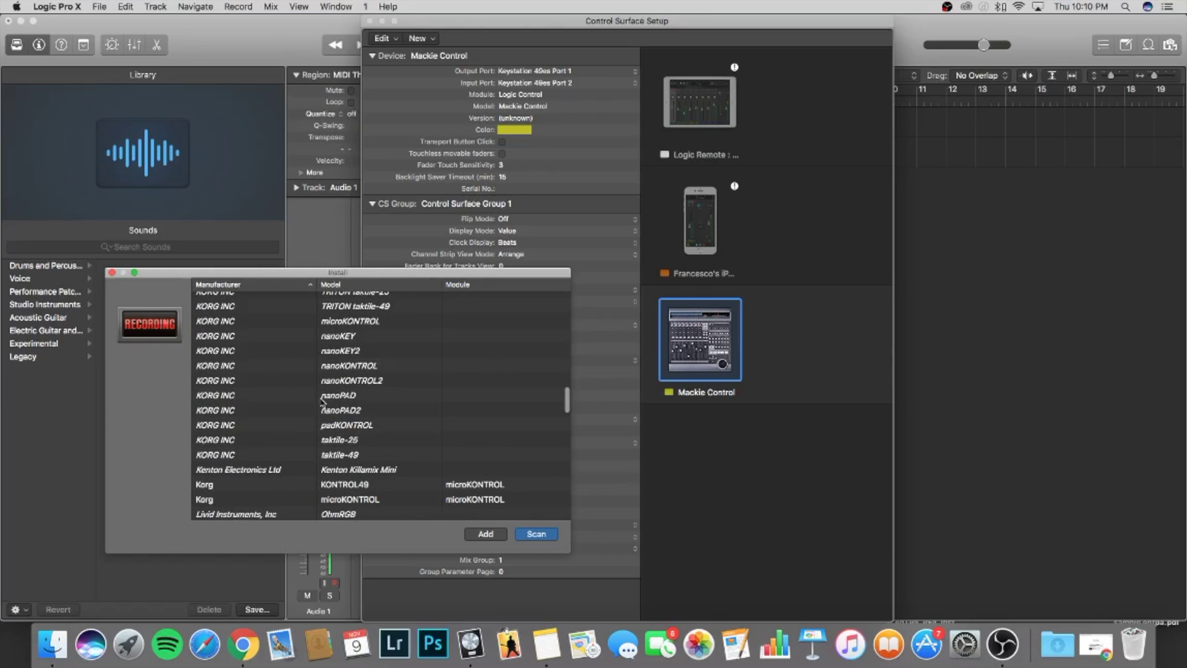
pyautogui.scroll(-5, 321, 403)
pyautogui.scroll(6, 321, 401)
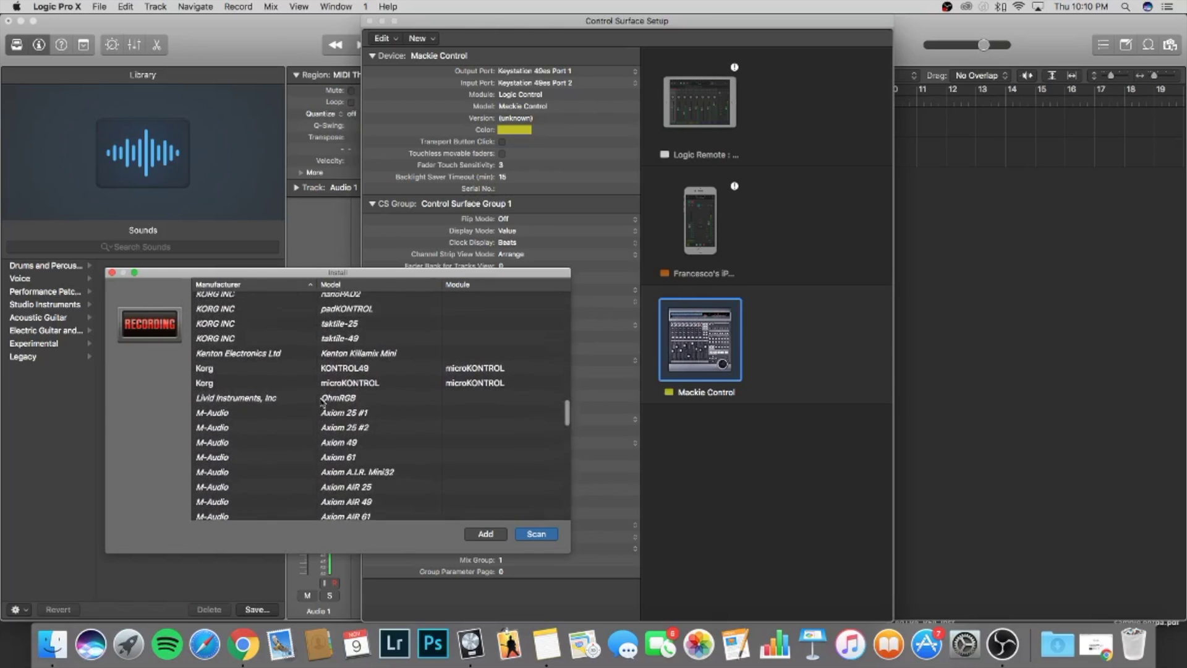
pyautogui.scroll(5, 322, 403)
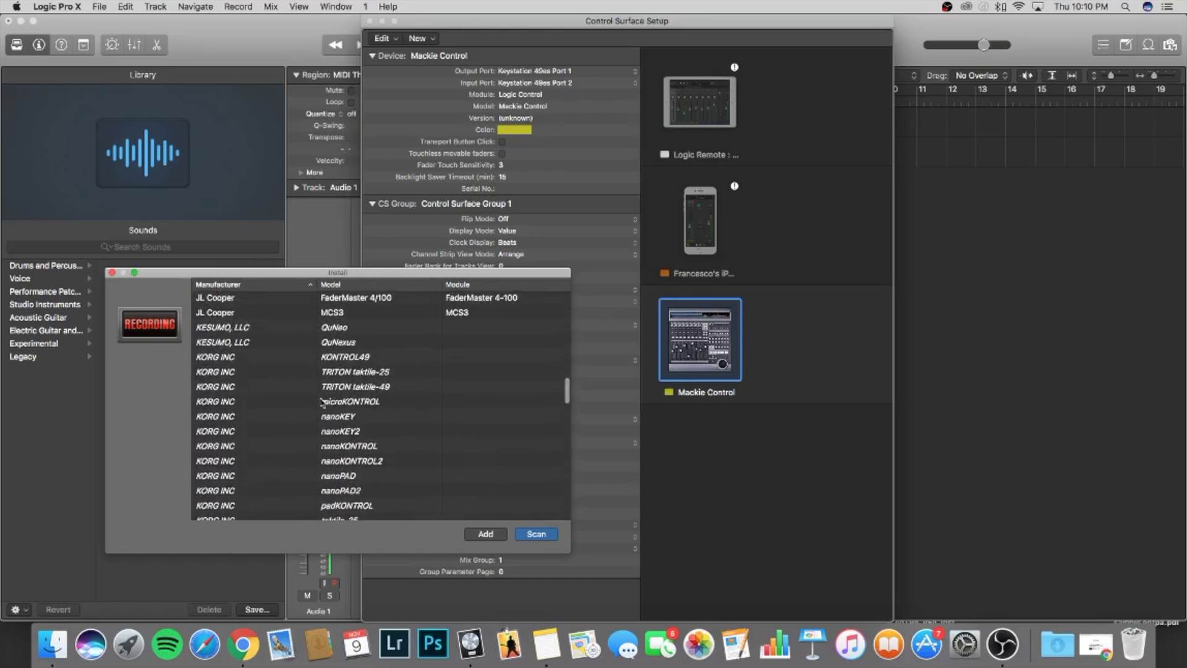
pyautogui.scroll(3, 322, 402)
pyautogui.scroll(-15, 322, 402)
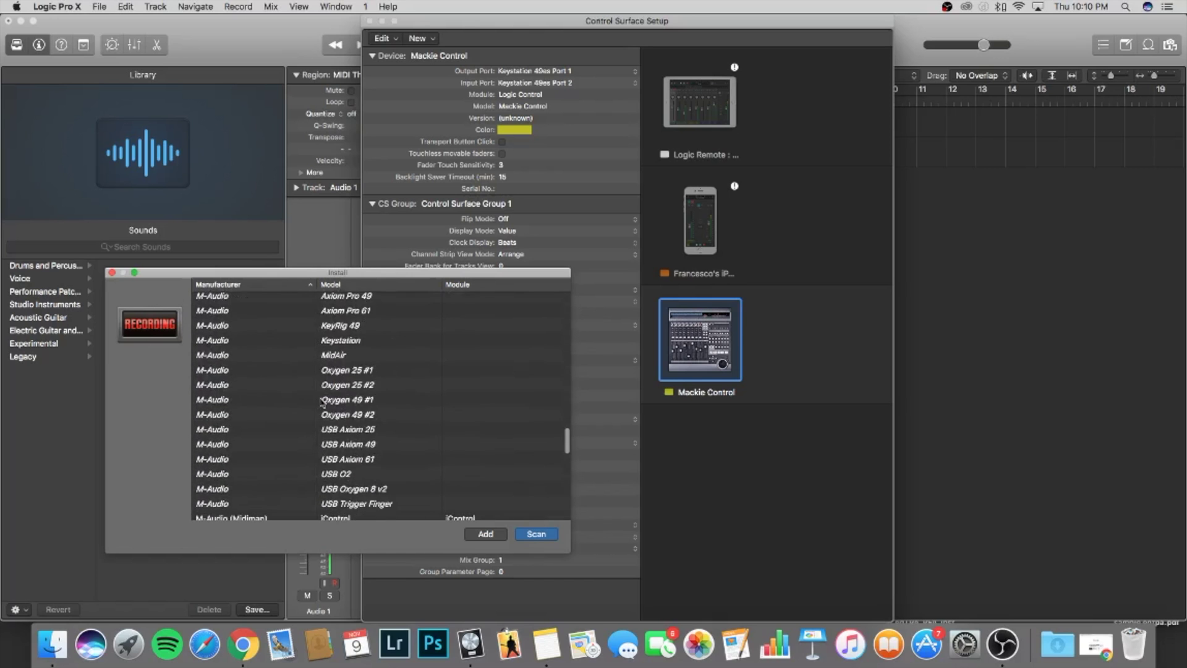
pyautogui.scroll(-1, 322, 403)
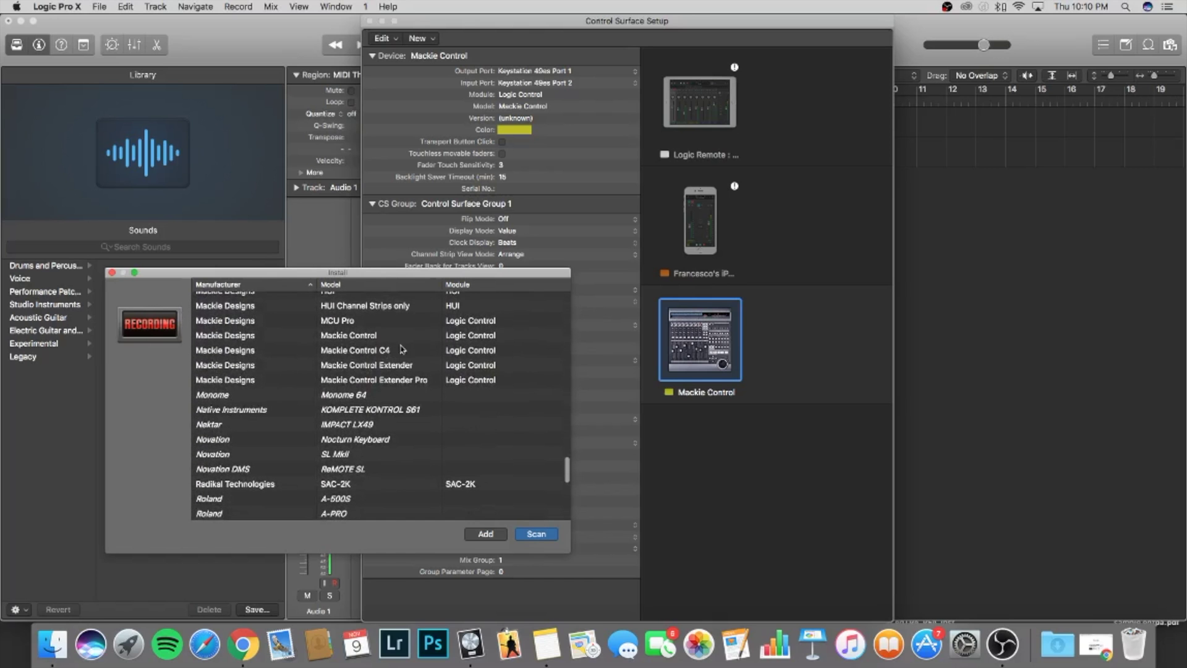
pyautogui.scroll(3, 252, 361)
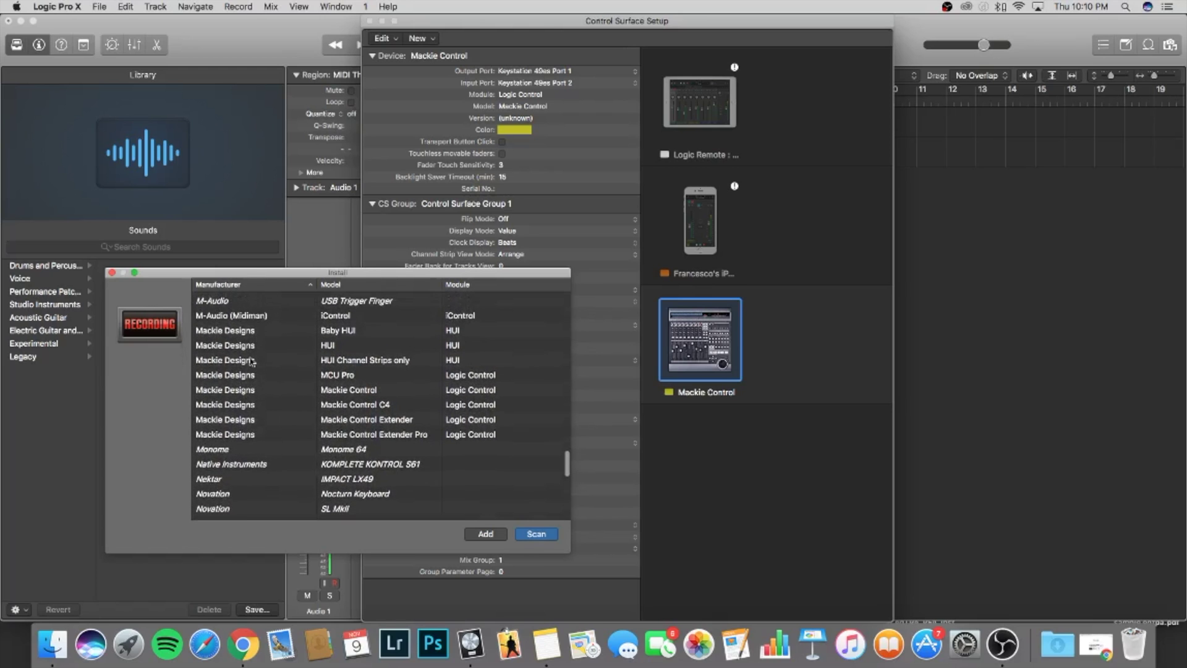
pyautogui.scroll(-1, 252, 362)
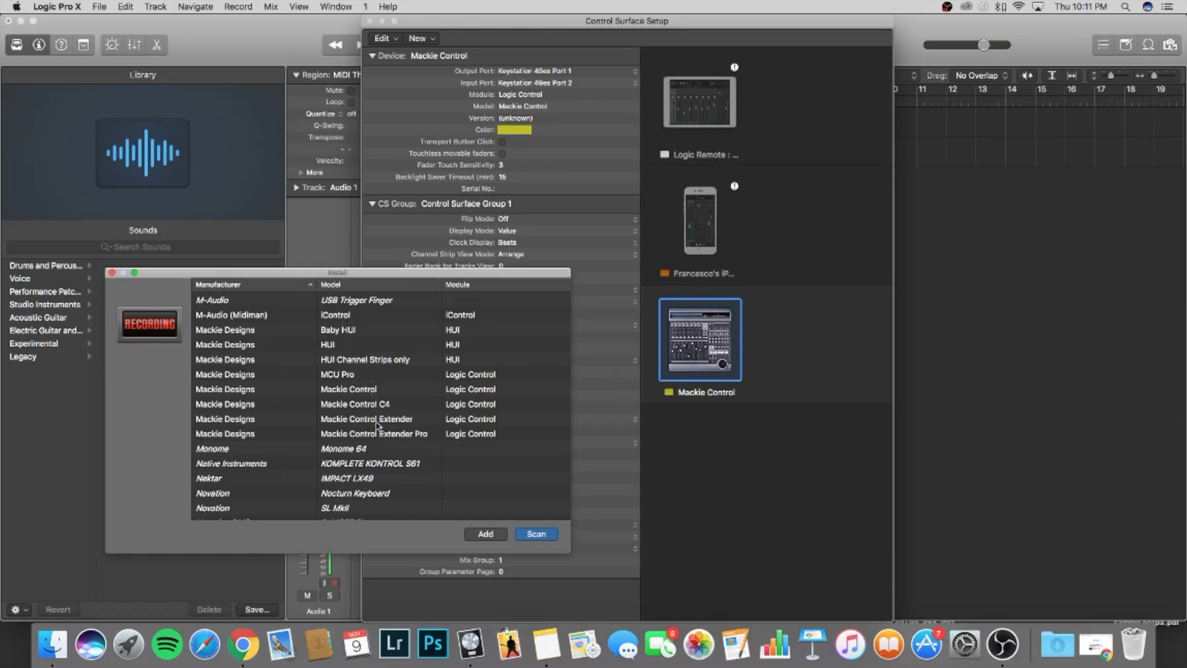
pyautogui.click(378, 390)
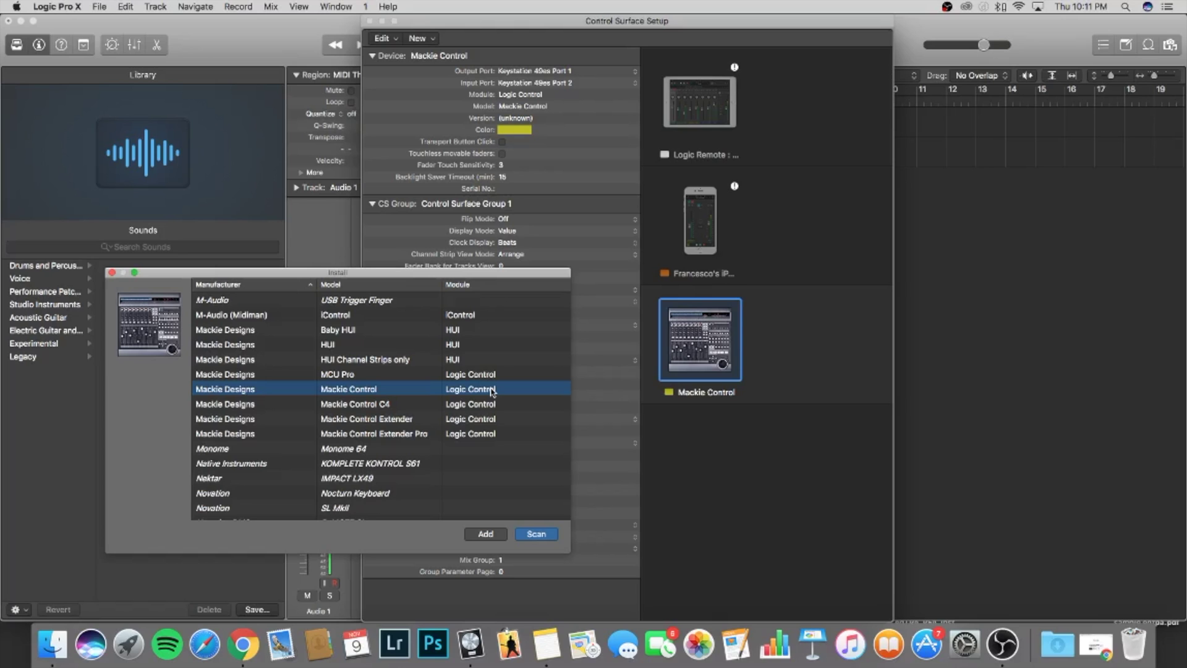
pyautogui.click(486, 535)
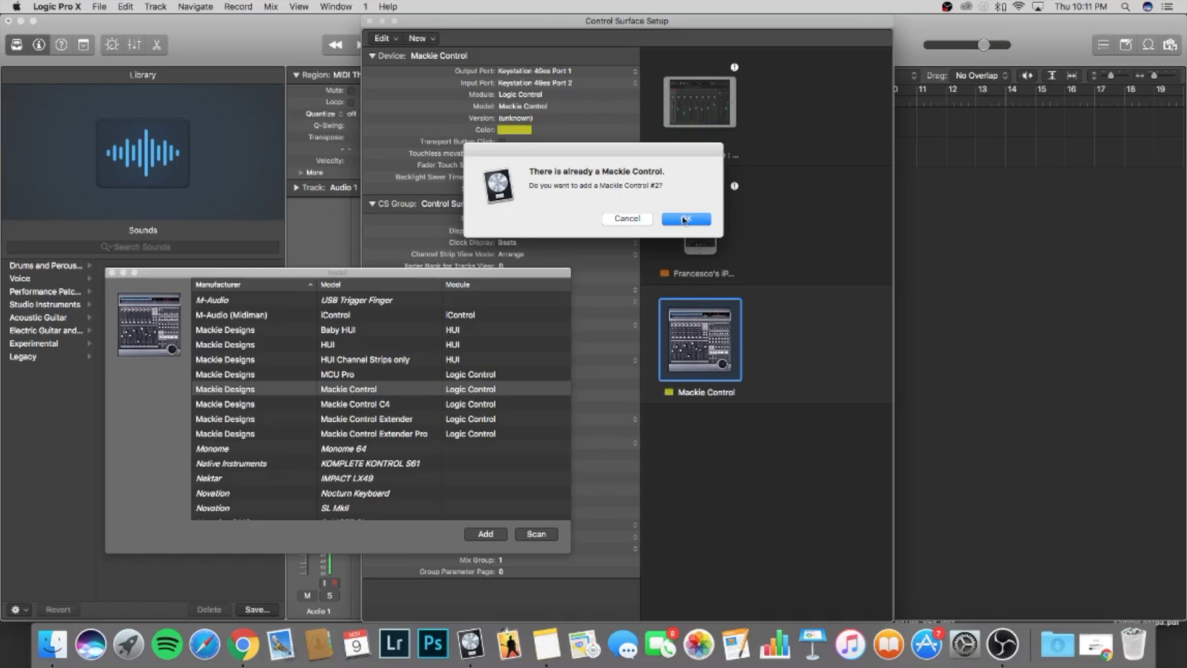
# Confirm adding Mackie Control #2, select it, and close the install list.
pyautogui.click(684, 219)
pyautogui.click(766, 310)
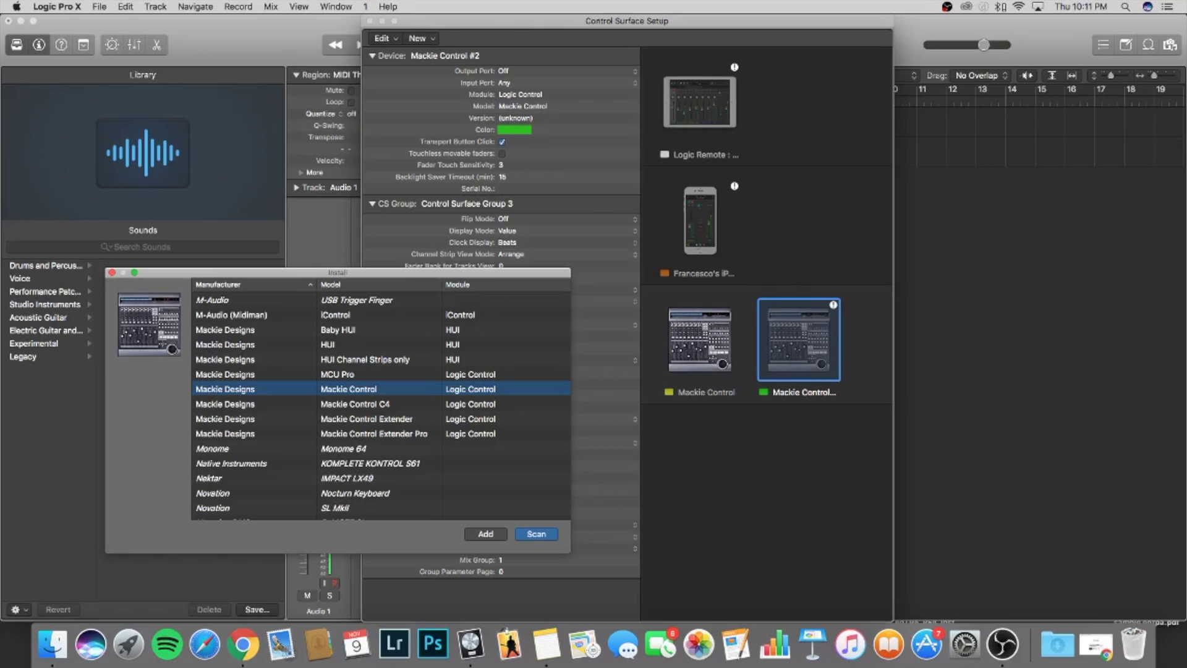
pyautogui.click(112, 272)
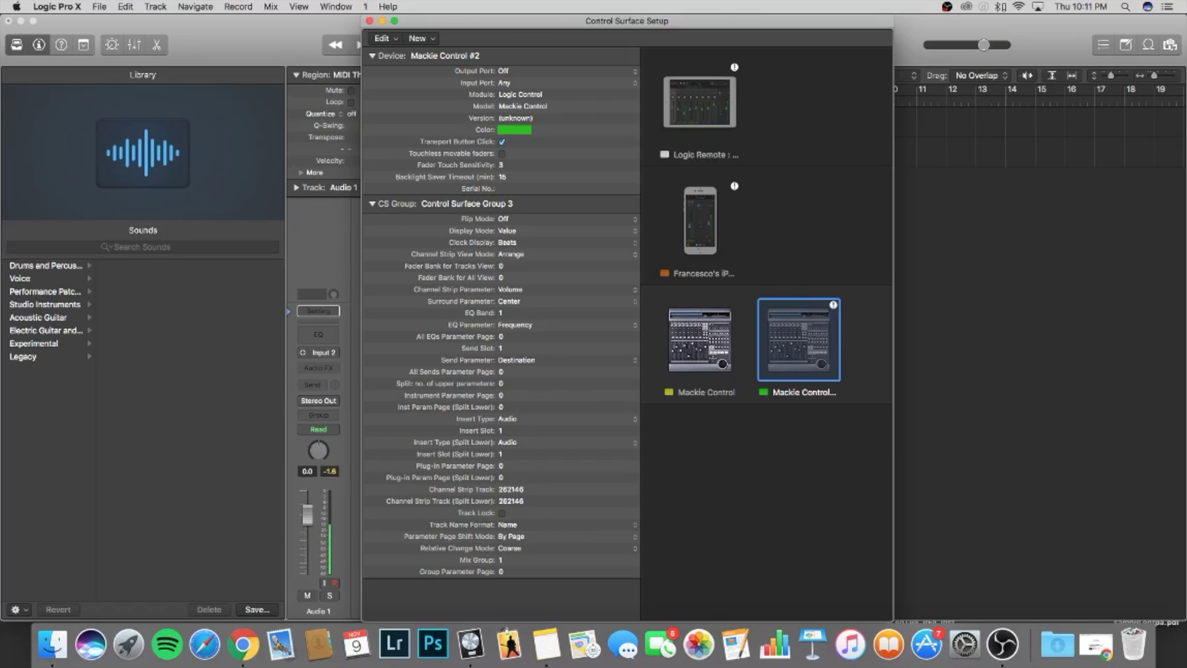
# Toggle Transport Button Click, then try Keystation 49es Port 1 as output, which triggers a duplicate-ID warning.
pyautogui.click(502, 142)
pyautogui.click(502, 142)
pyautogui.click(535, 73)
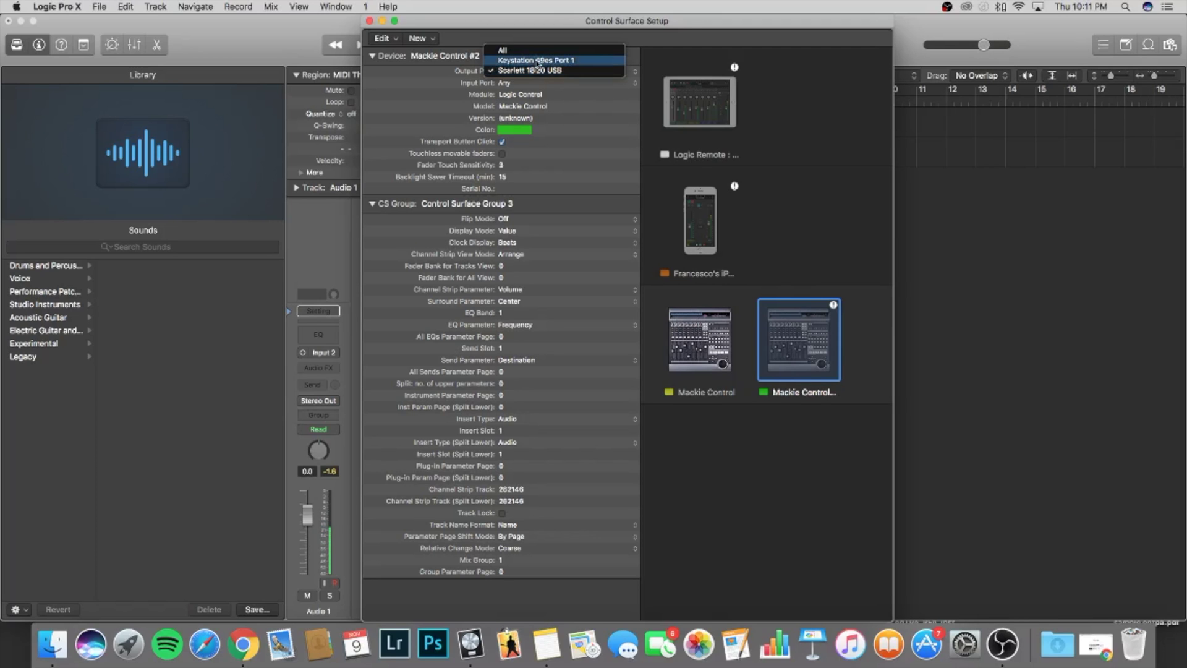
pyautogui.click(536, 60)
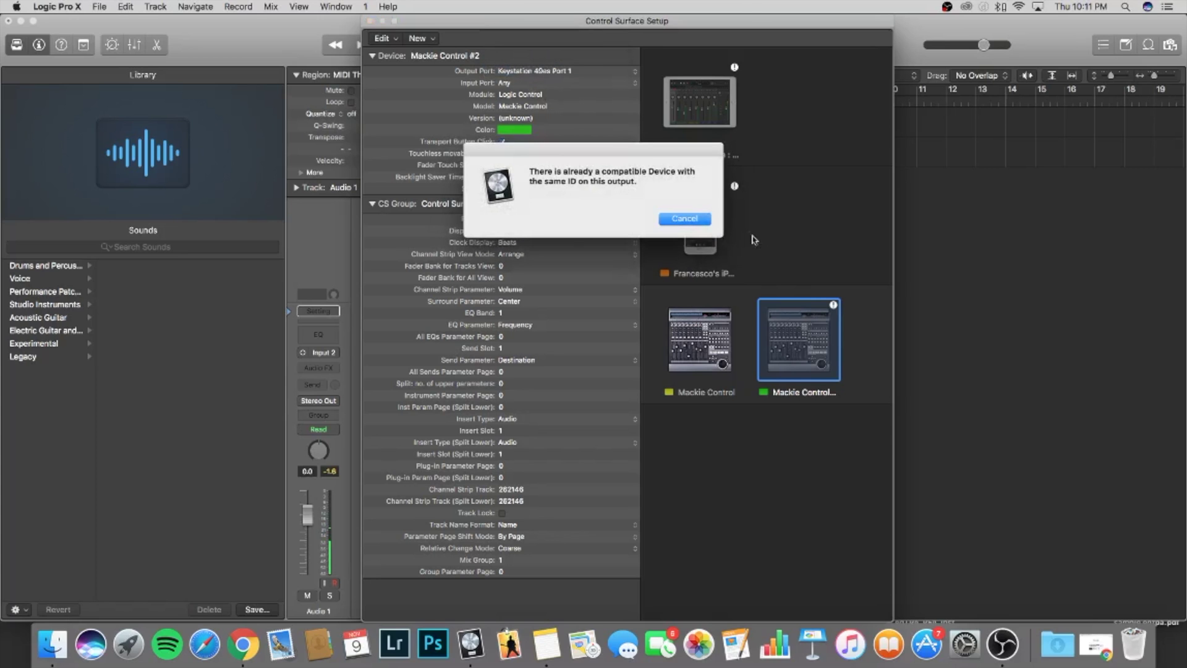
pyautogui.click(685, 219)
# Set Mackie Control #2's input to Keystation 49es Port 2; output stays Off after a second warning.
pyautogui.click(543, 84)
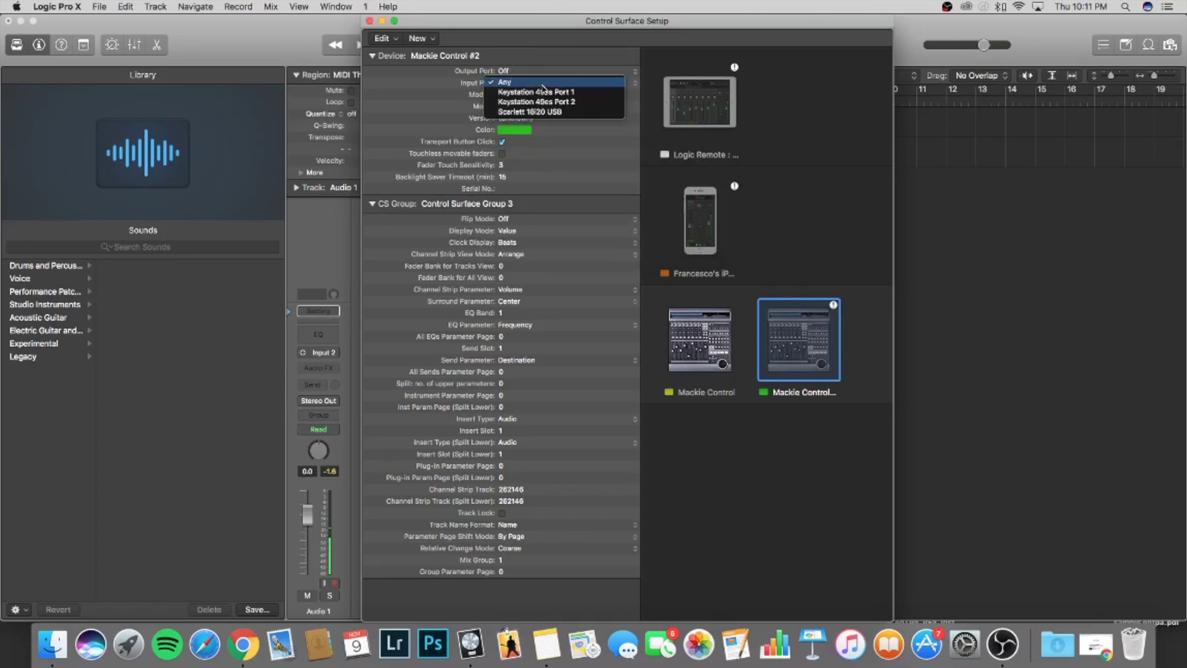
pyautogui.click(540, 101)
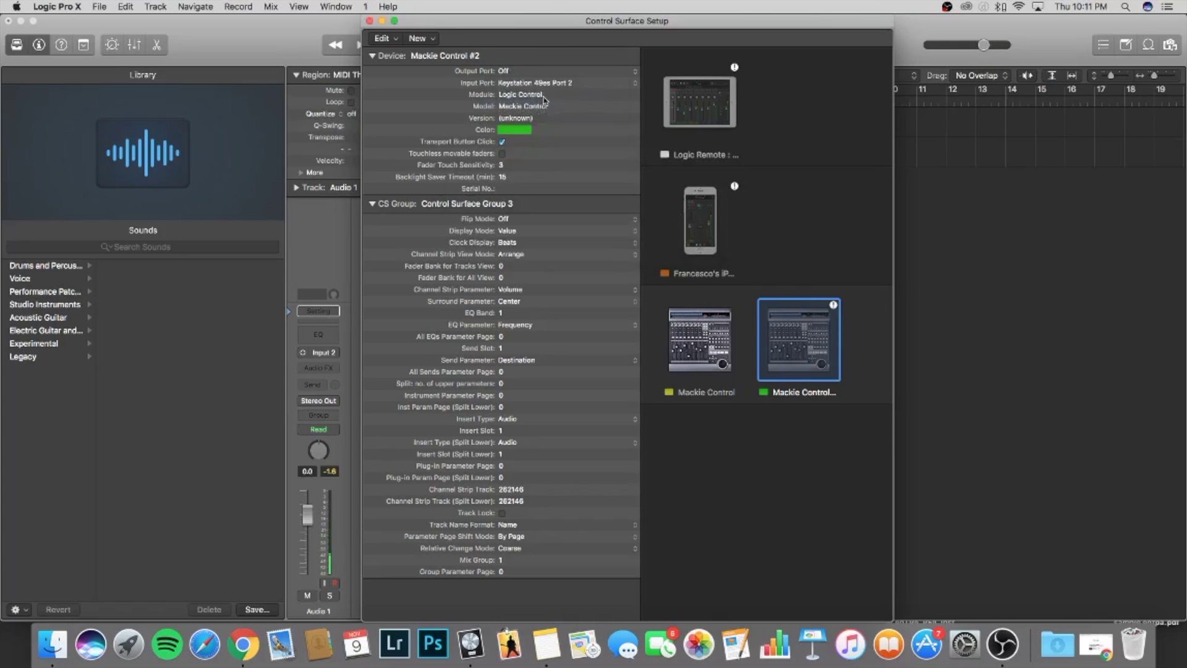
pyautogui.click(566, 72)
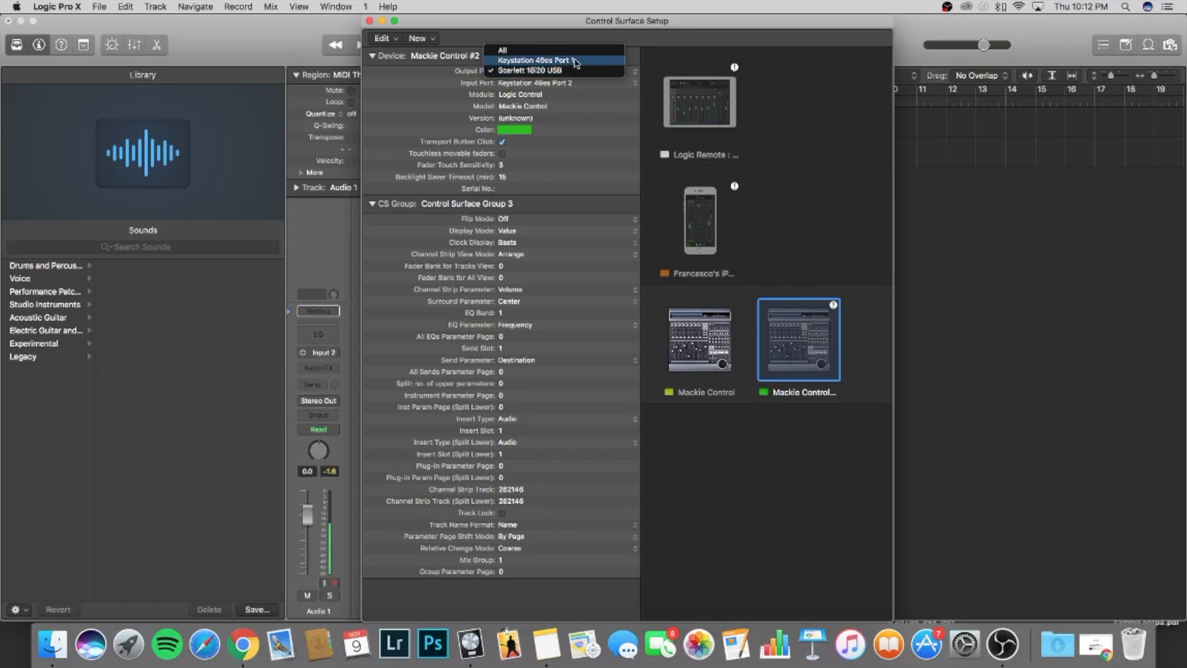
pyautogui.click(574, 61)
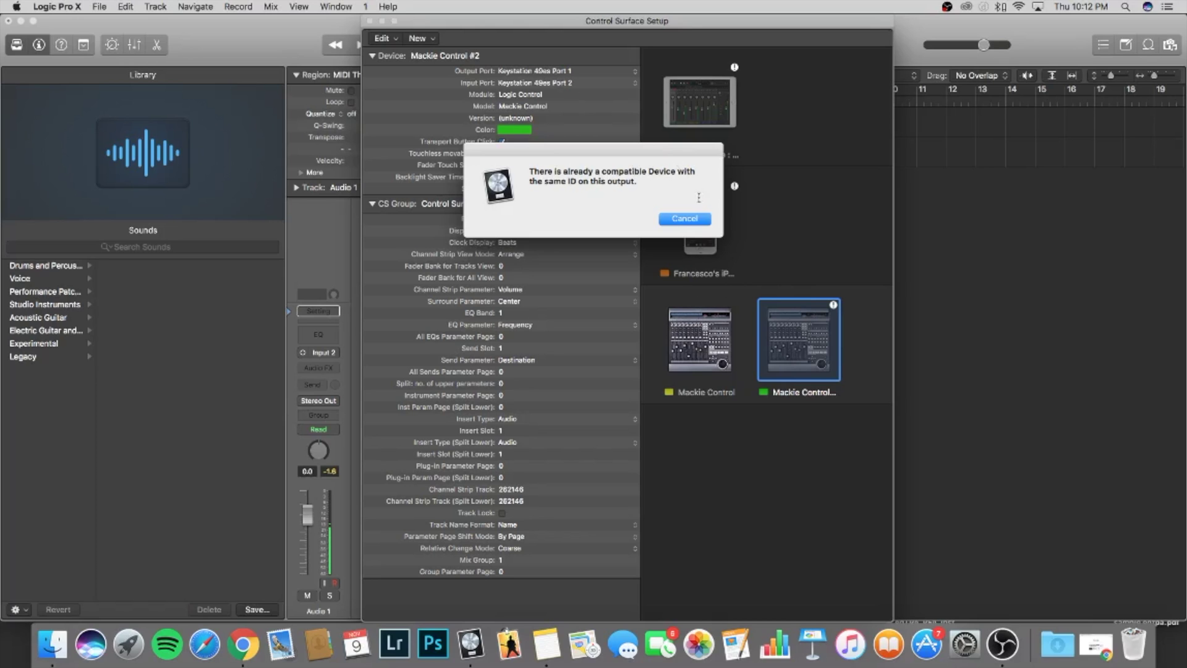
pyautogui.click(699, 218)
pyautogui.rightClick(827, 338)
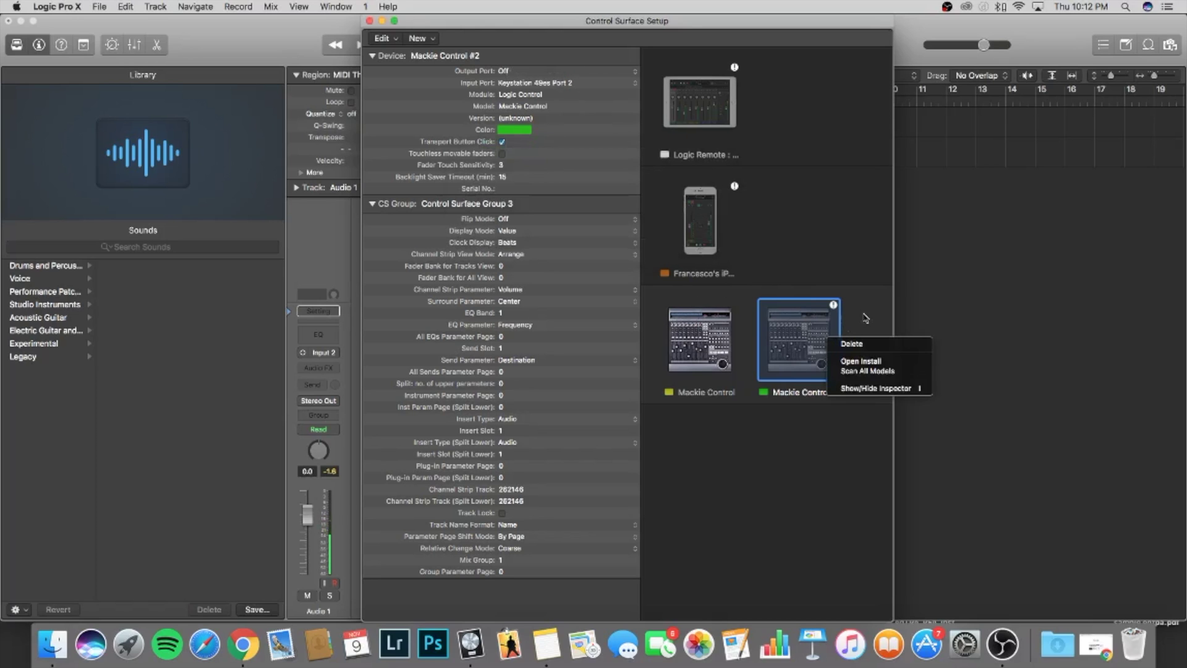
# Delete Mackie Control #2 and reselect the original Mackie Control.
pyautogui.click(857, 344)
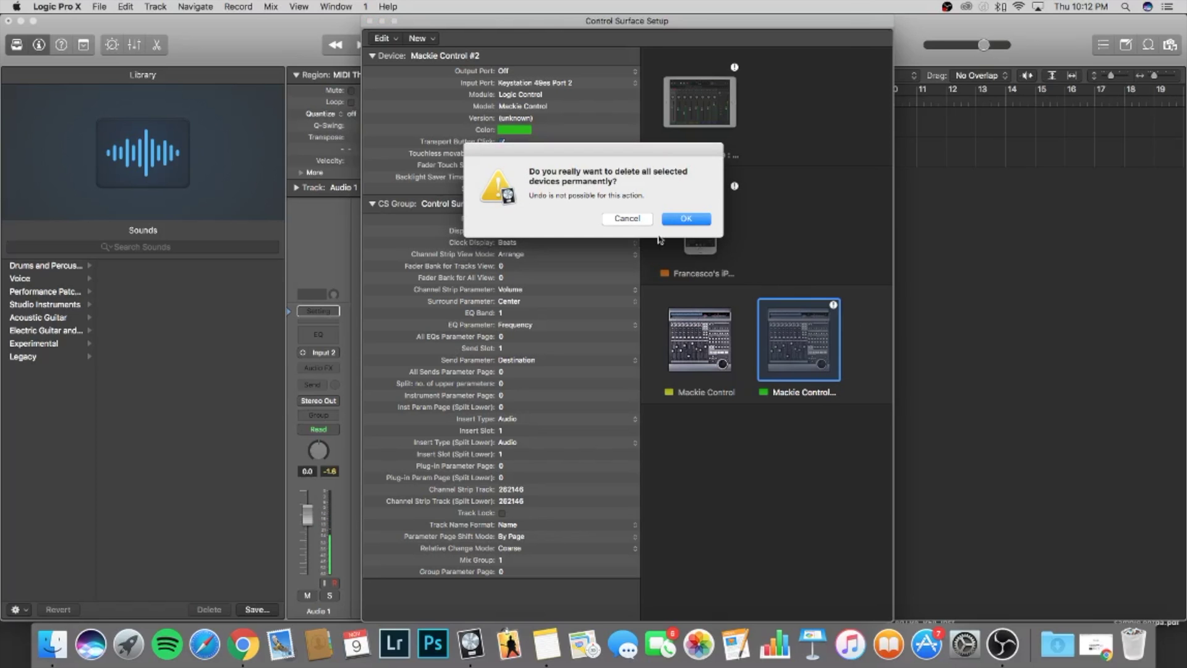
pyautogui.click(694, 219)
pyautogui.click(687, 337)
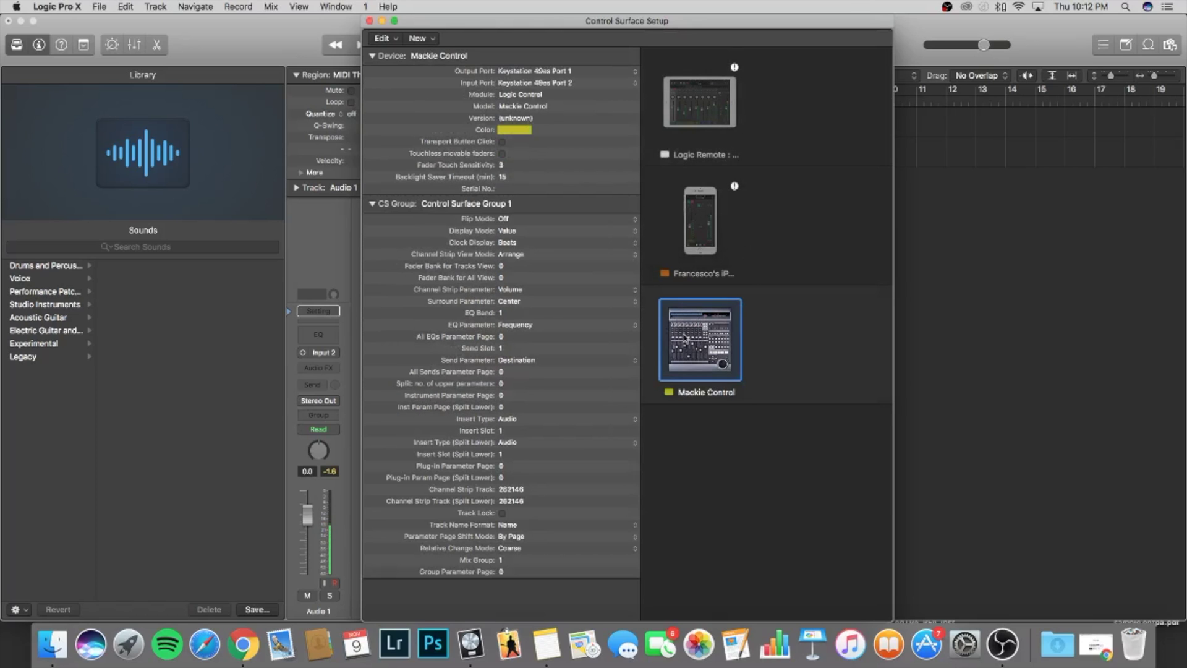